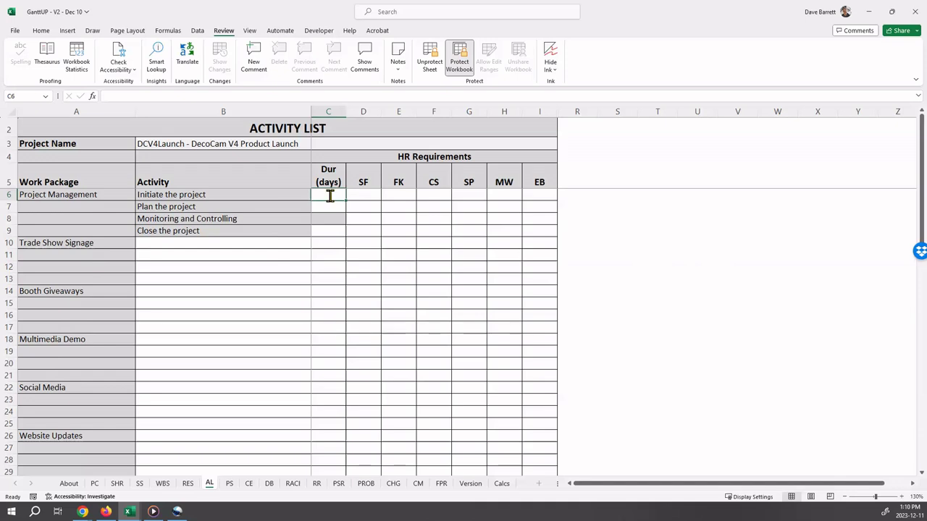
# Give the "Initiate the project" activity a 3-day duration and mark SF as required with Y.
pyautogui.press('Tab')
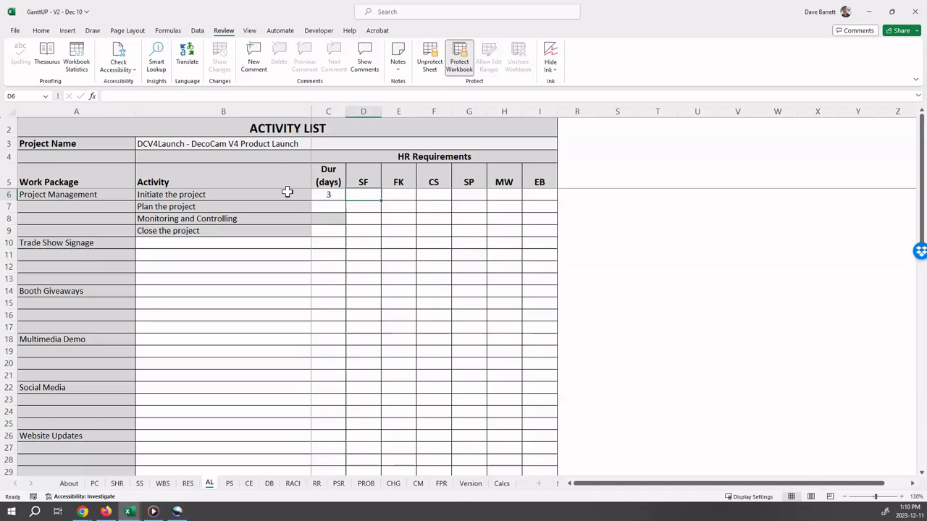
pyautogui.write('Y')
pyautogui.press('Return')
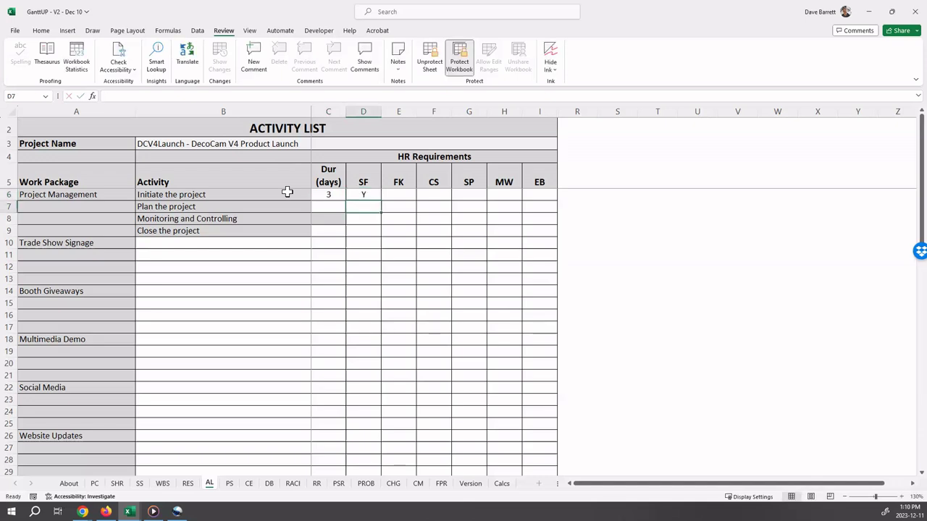
# Give the "Plan the project" activity a 7-day duration and mark SF and FK as required with Y.
pyautogui.click(327, 206)
pyautogui.doubleClick(326, 206)
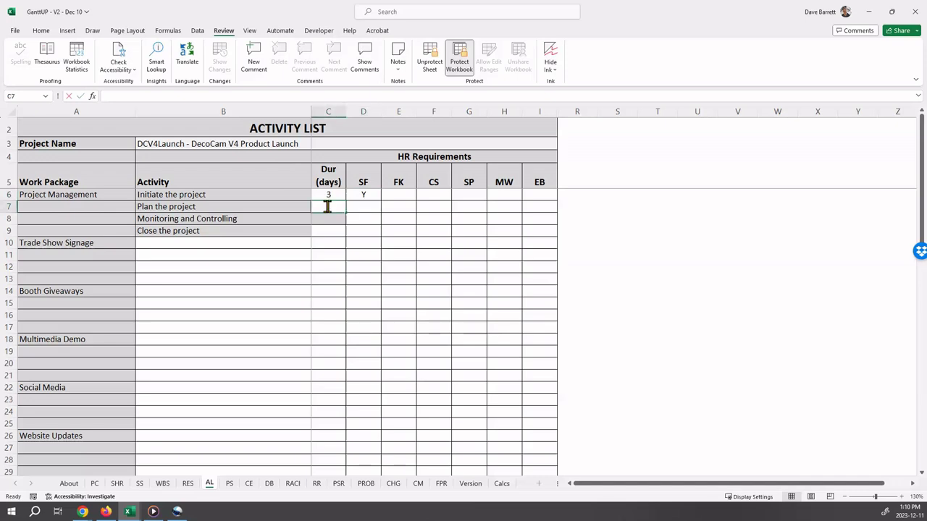
pyautogui.press('Tab')
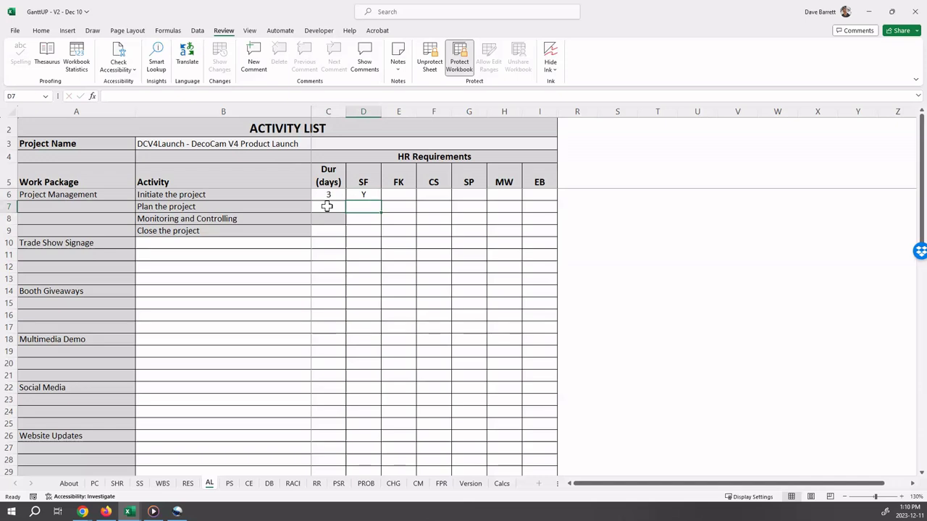
pyautogui.write('Y')
pyautogui.press('Tab')
pyautogui.write('Y')
pyautogui.press('Down')
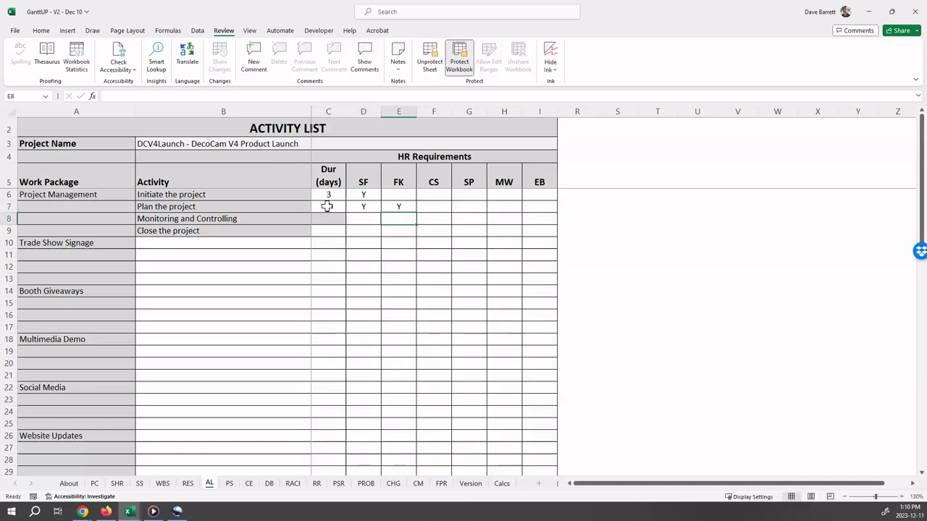
# Mark SF and FK with Y as the human resources for "Monitoring and Controlling".
pyautogui.press('Left')
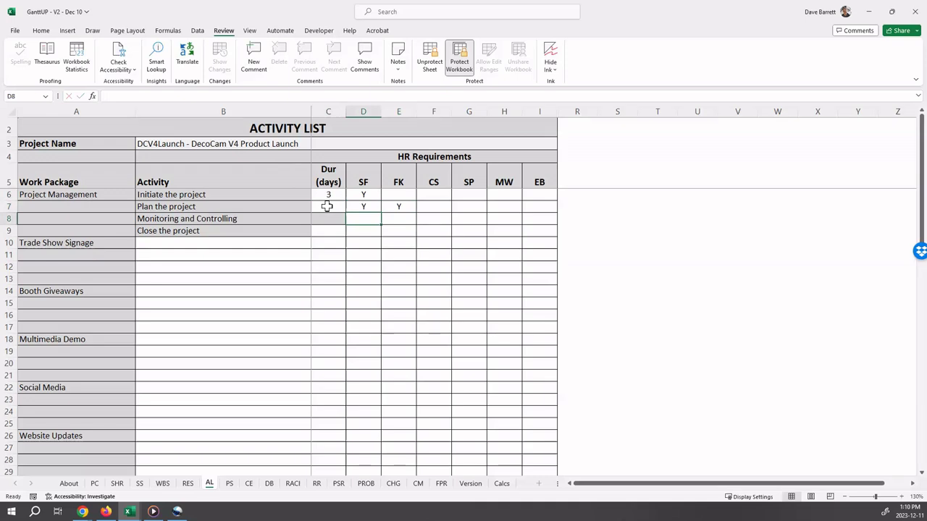
pyautogui.write('Y')
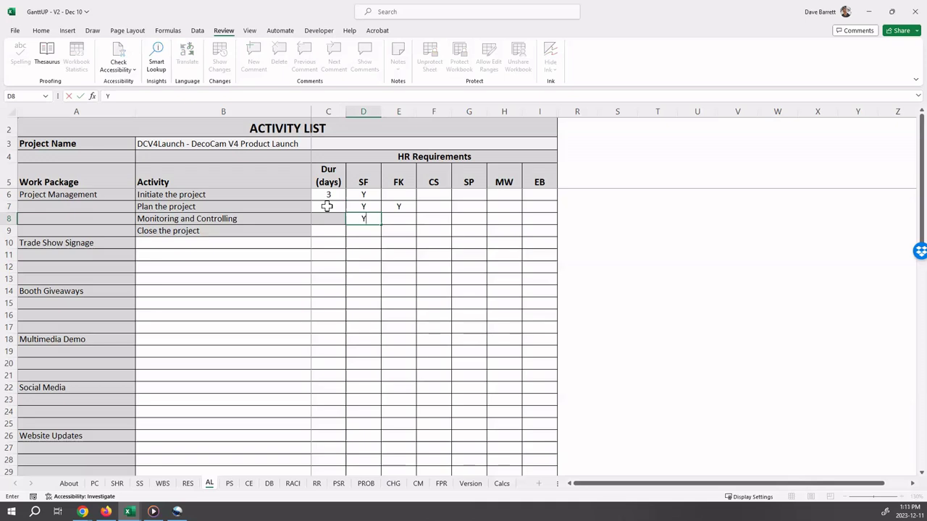
pyautogui.press('Tab')
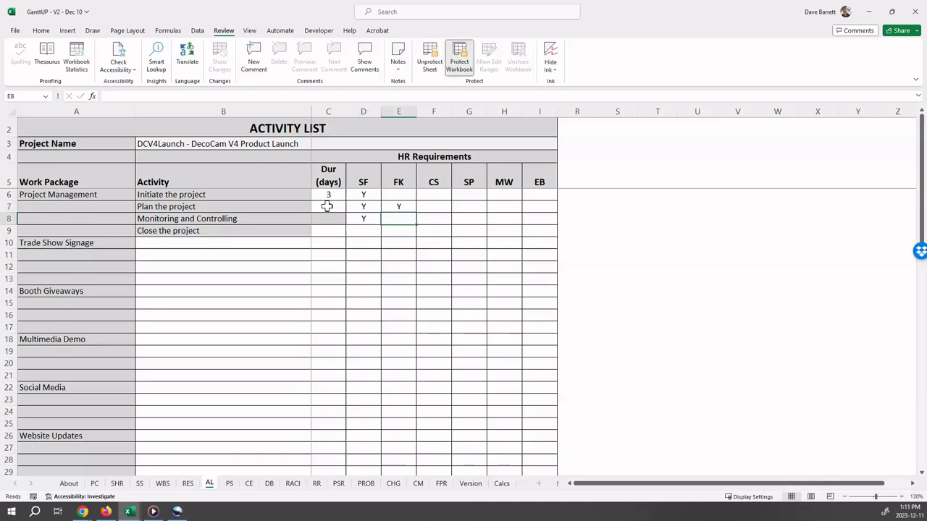
pyautogui.write('Y')
pyautogui.press('Return')
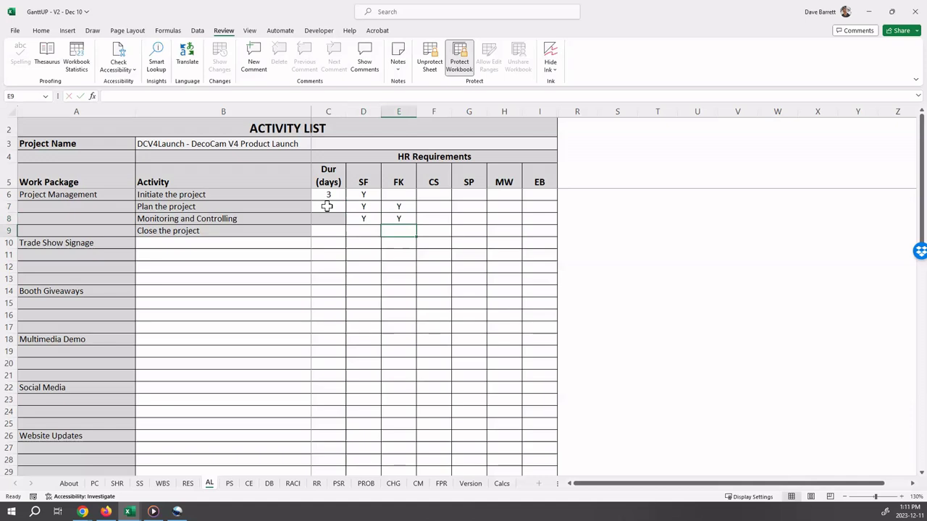
# Give the "Close the project" activity a 3-day duration and mark SF as required with Y.
pyautogui.press('Left')
pyautogui.press('Left')
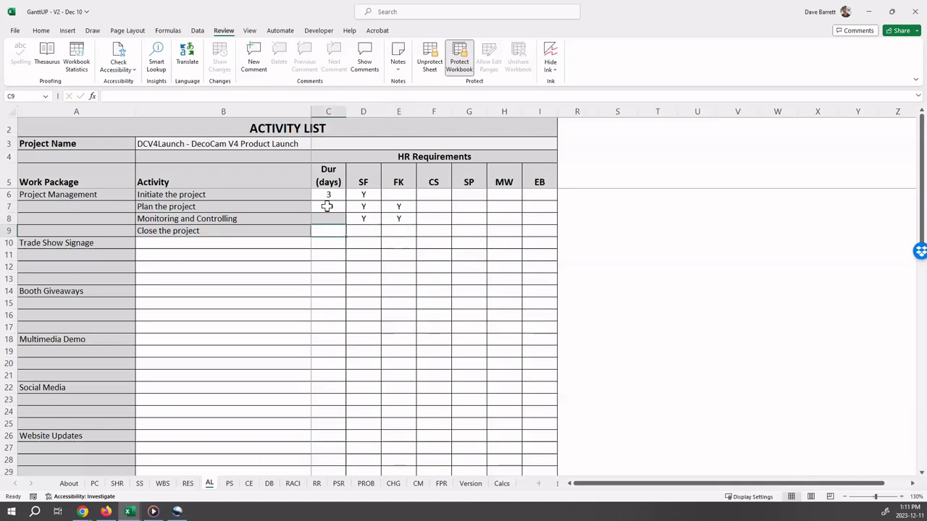
pyautogui.write('3')
pyautogui.press('Tab')
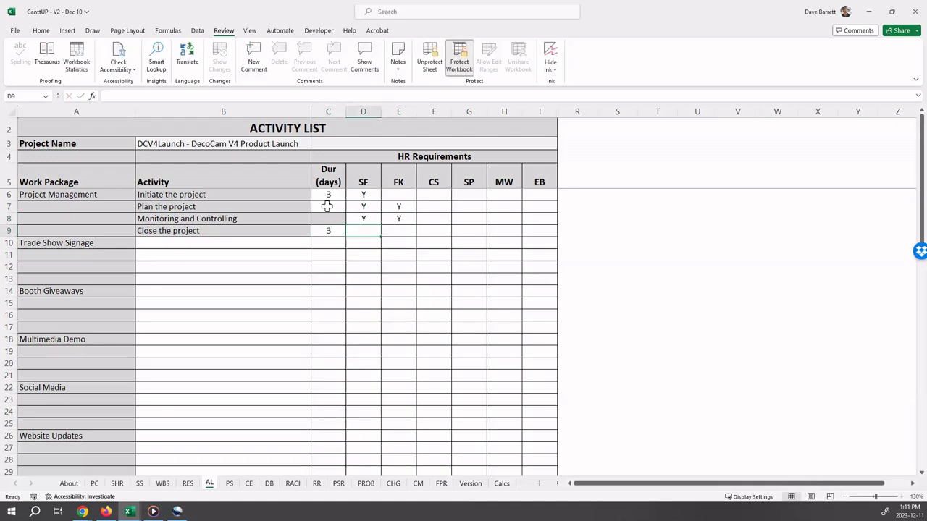
pyautogui.write('Y')
pyautogui.press('Return')
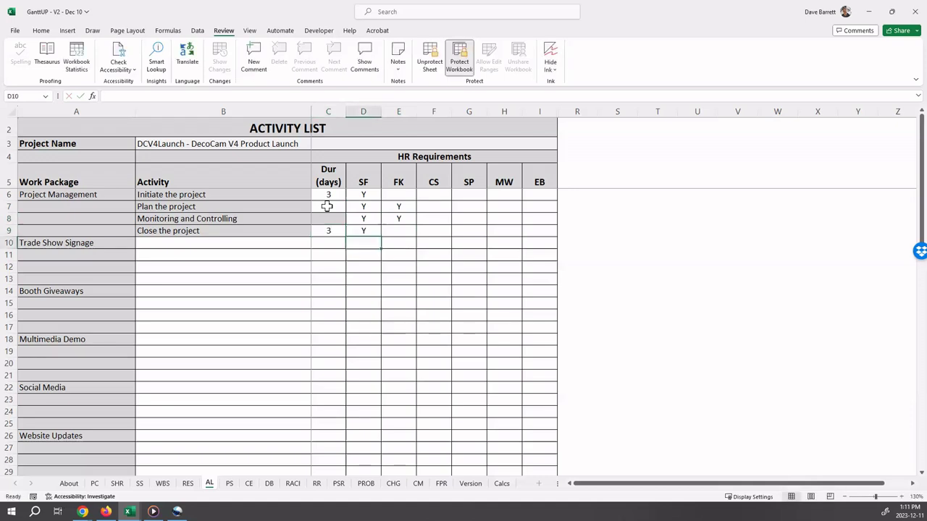
# Add the activity "Create sign graphics/text" as the first under Trade Show Signage, with a 3-day duration and Y for CS.
pyautogui.click(168, 244)
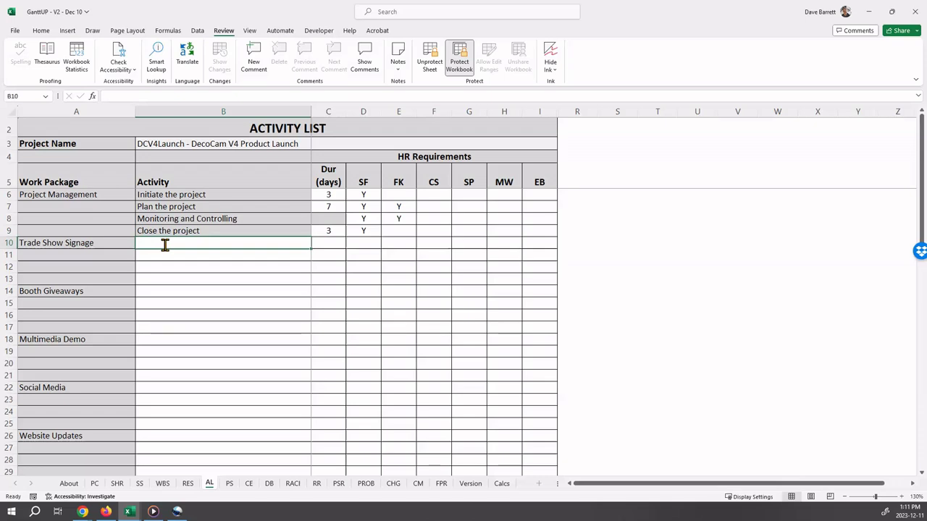
pyautogui.write('Create')
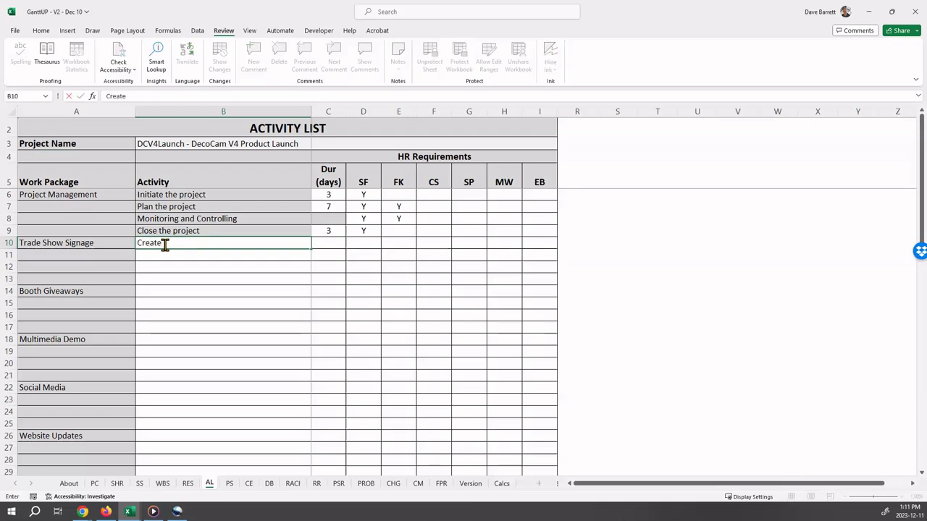
pyautogui.write(' sign graphics/text')
pyautogui.press('Tab')
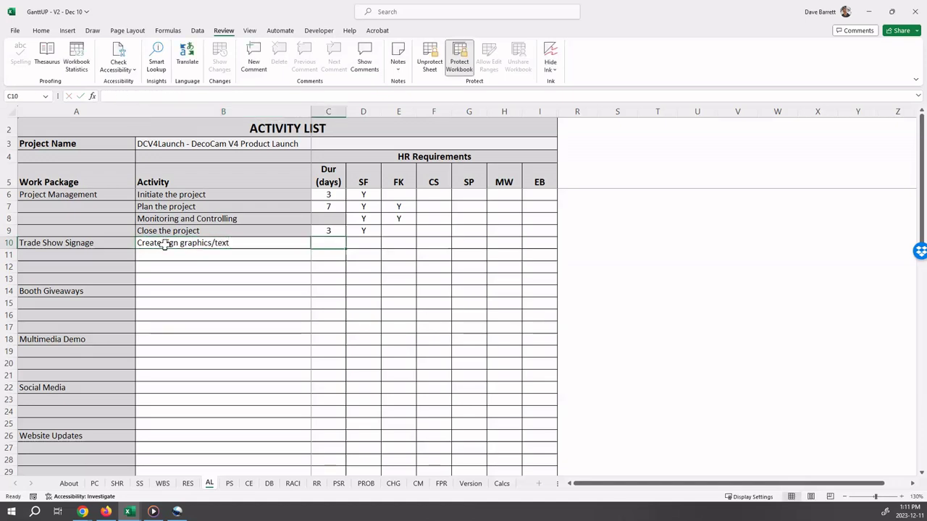
pyautogui.write('3')
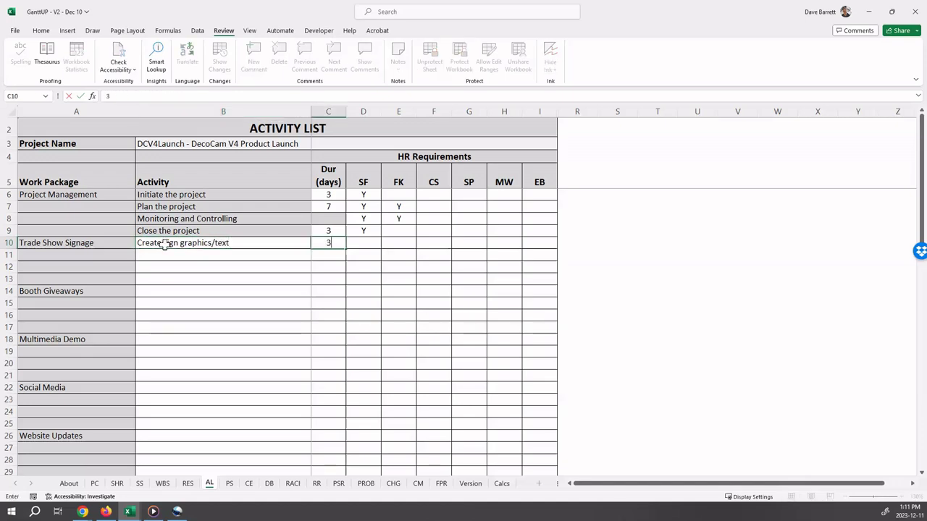
pyautogui.press('Tab')
pyautogui.press('Tab')
pyautogui.press('Tab')
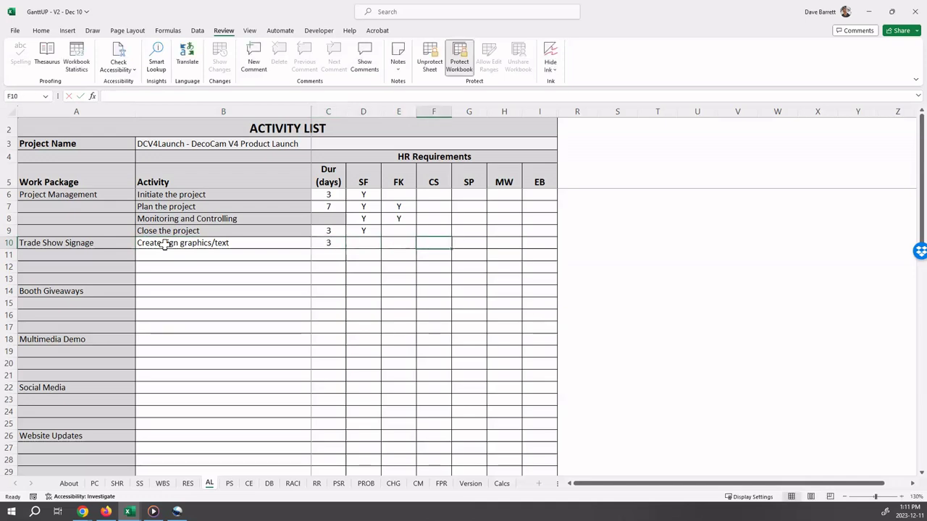
pyautogui.write('Y')
pyautogui.press('Return')
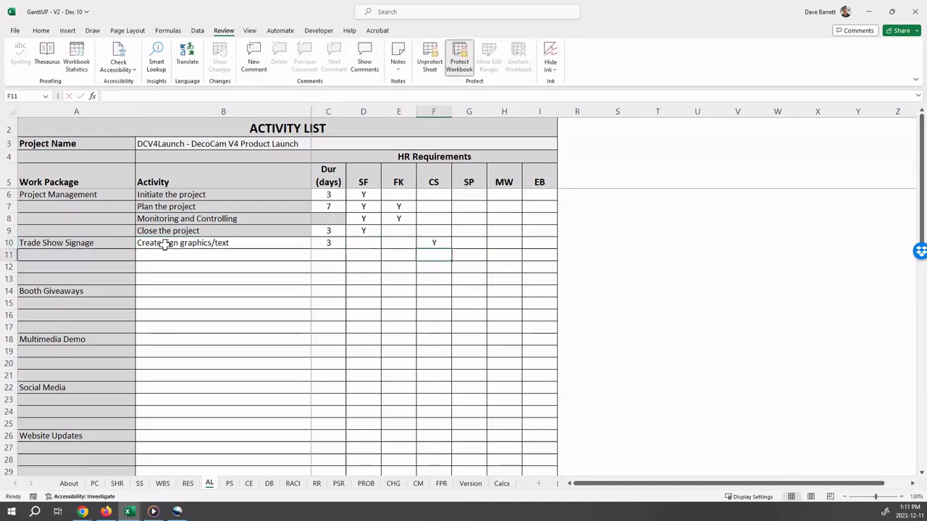
pyautogui.press('Up')
pyautogui.press('Right')
pyautogui.press('Right')
pyautogui.press('Right')
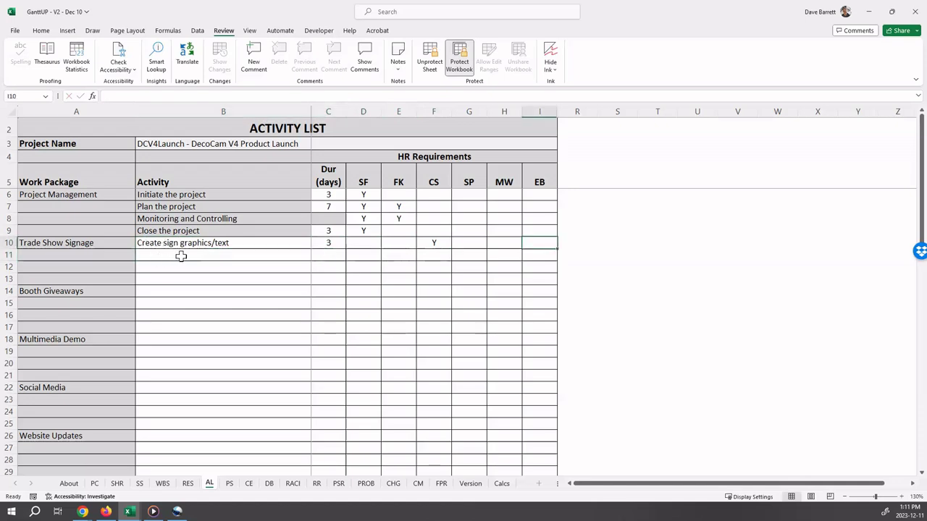
# Add "Order banner stands" as the second Trade Show Signage activity, with a 1-day duration and y for CS.
pyautogui.click(181, 257)
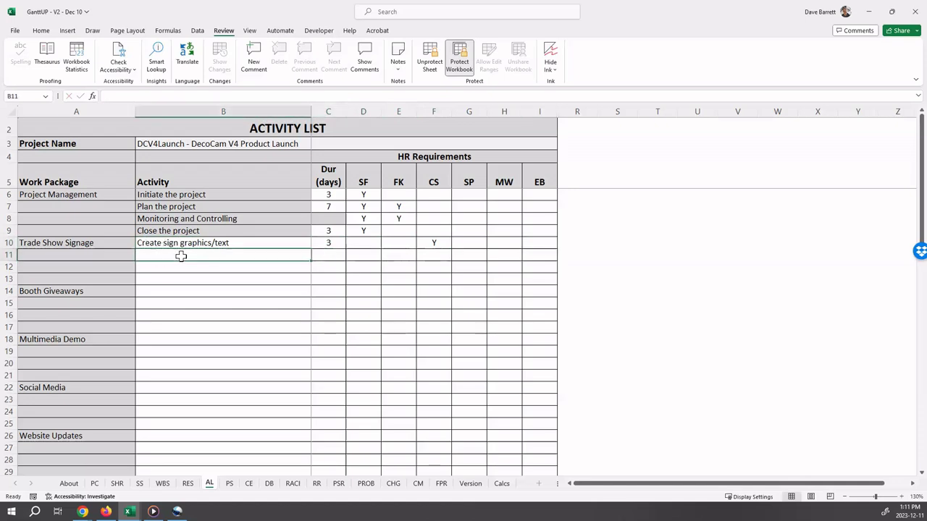
pyautogui.write('Order ban')
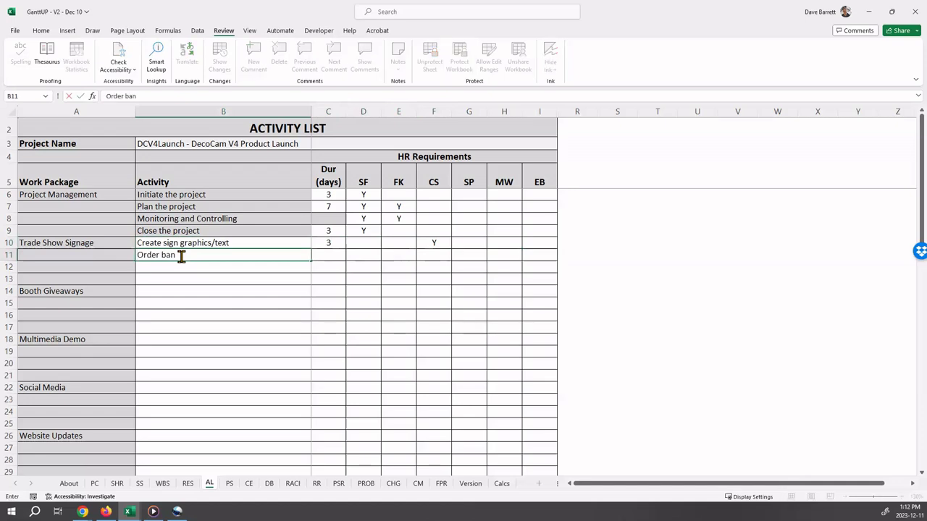
pyautogui.write('ner stands')
pyautogui.press('Tab')
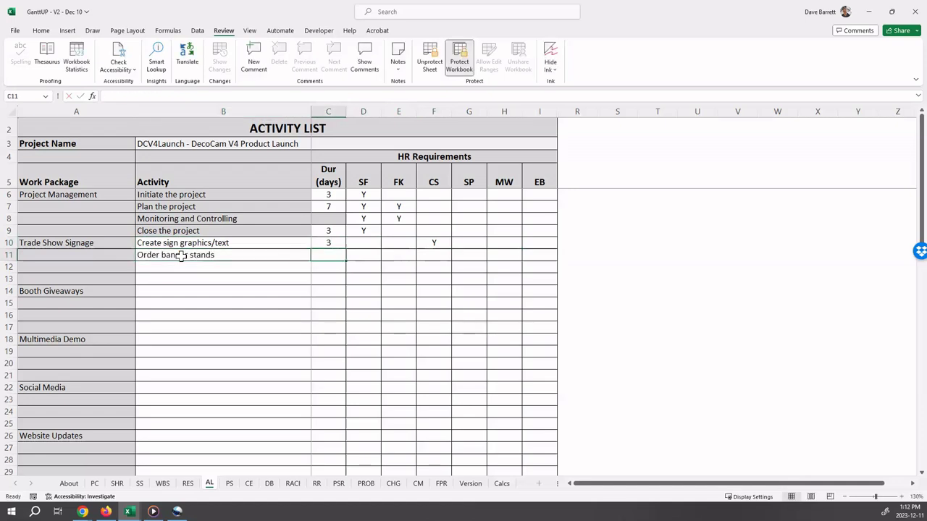
pyautogui.write('1')
pyautogui.press('Tab')
pyautogui.press('Tab')
pyautogui.press('Tab')
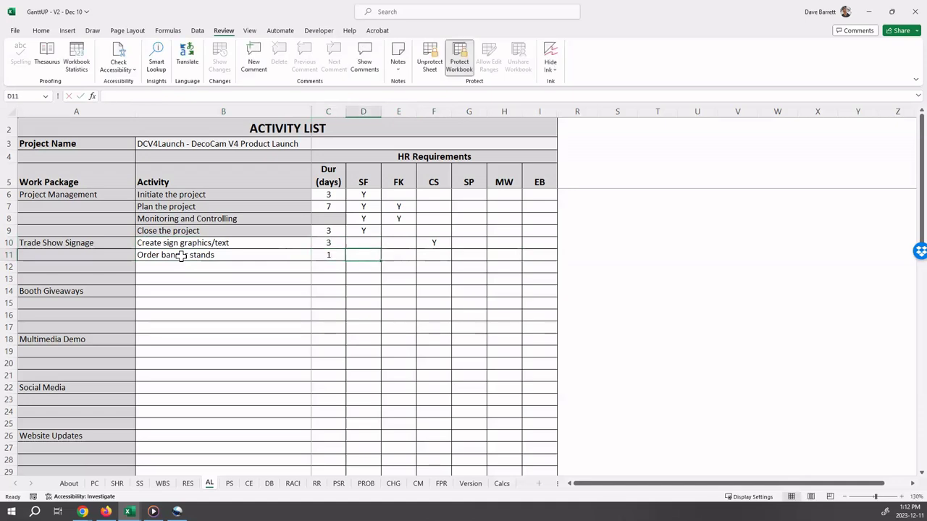
pyautogui.write('y')
pyautogui.press('Return')
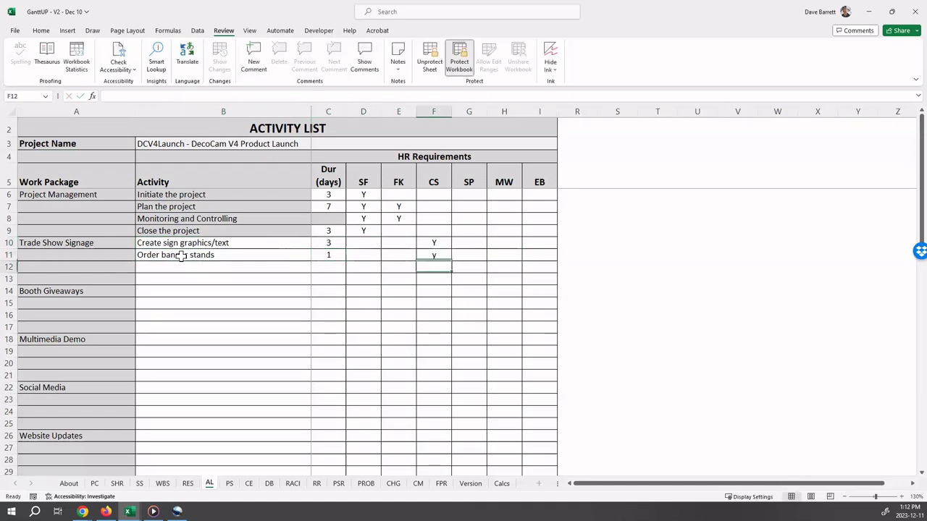
# Replace the lowercase CS mark for "Order banner stands" with a capital Y.
pyautogui.press('Up')
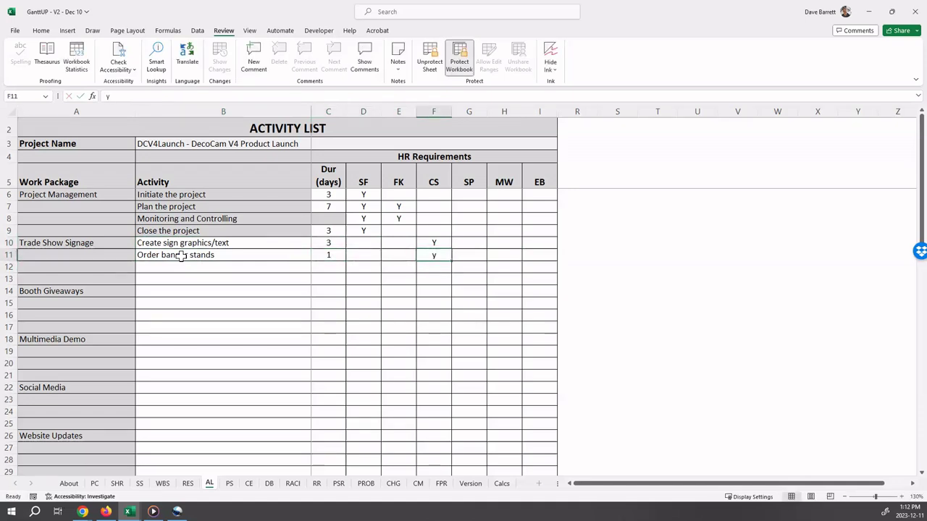
pyautogui.write('Y')
pyautogui.press('Return')
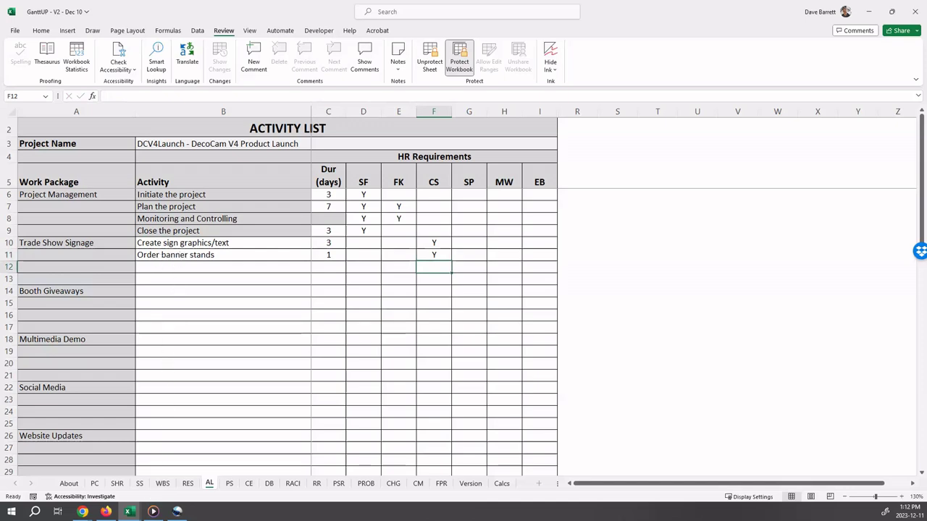
# Switch to the "GanttUP - V2 - DecoCam Example" workbook and examine the activities, zero-day milestones and resource assignments in its activity list.
pyautogui.moveTo(128, 512)
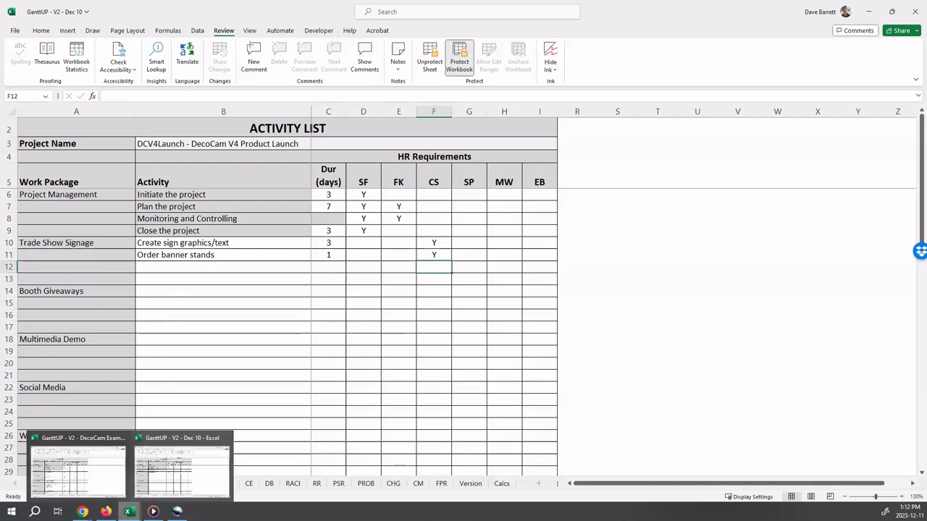
pyautogui.click(105, 487)
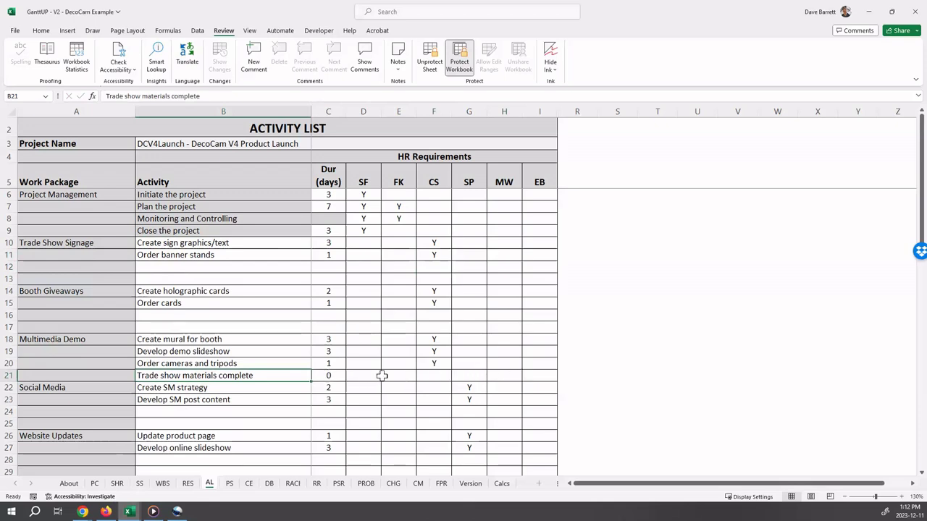
pyautogui.scroll(-3, 277, 348)
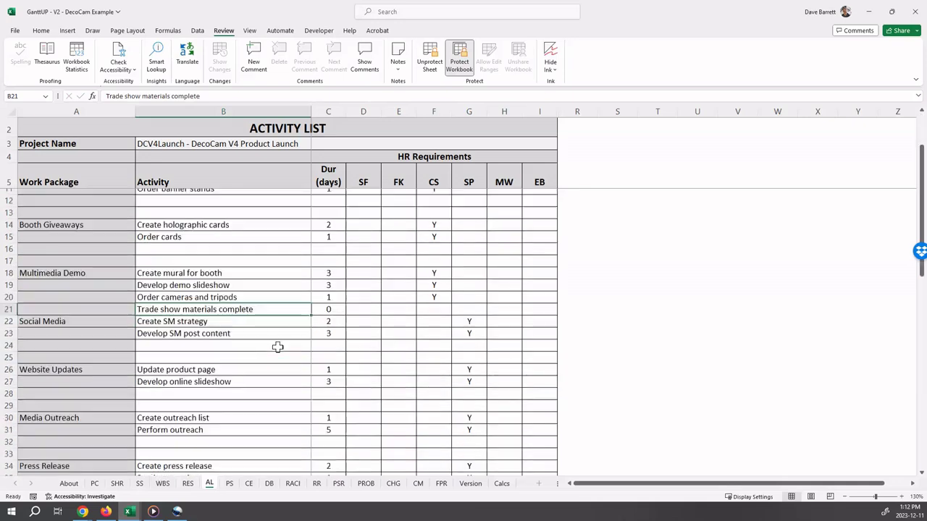
pyautogui.scroll(-2, 271, 344)
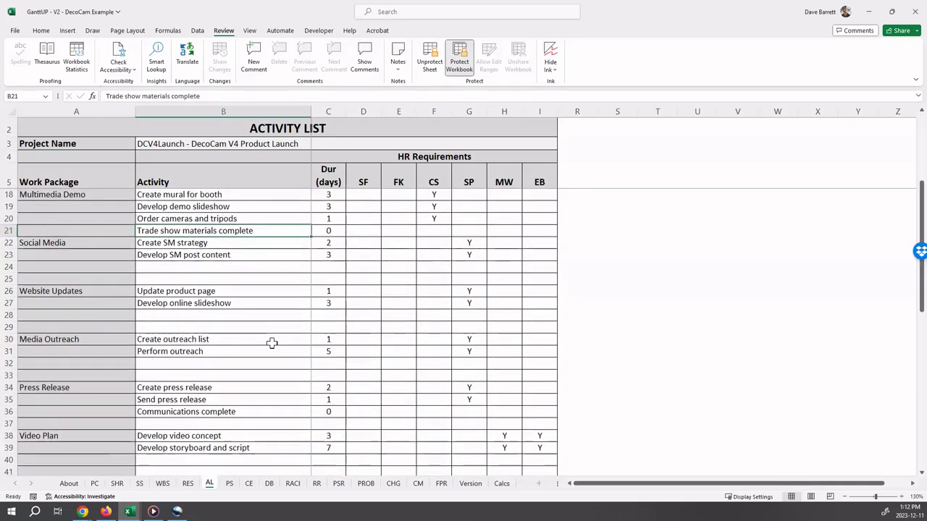
pyautogui.click(239, 376)
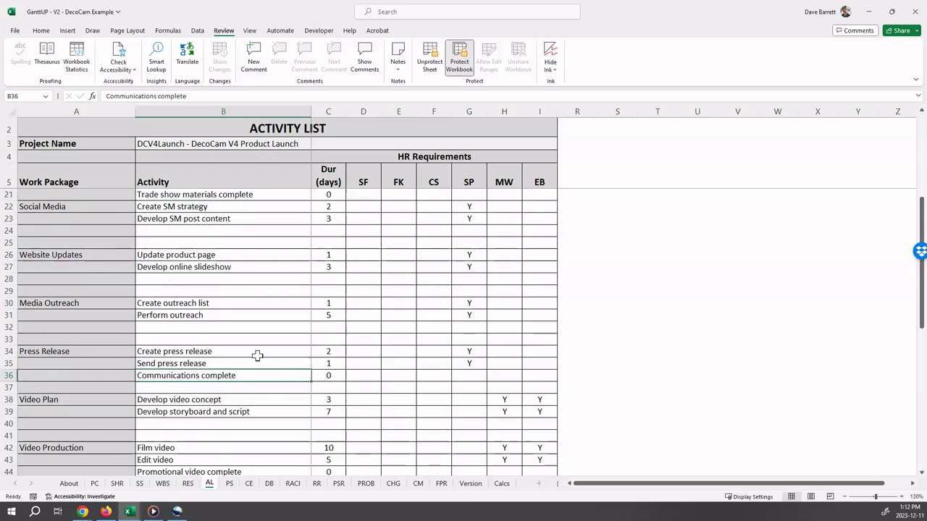
pyautogui.scroll(-2, 257, 355)
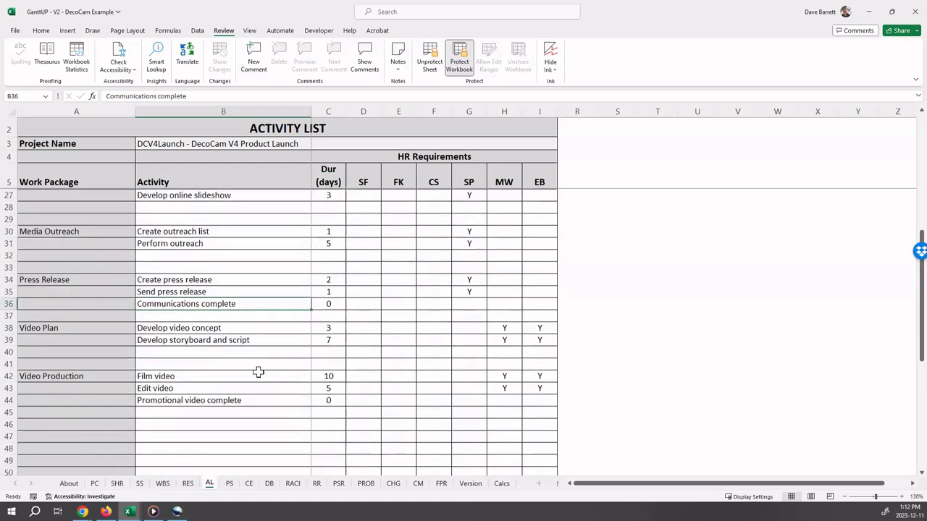
pyautogui.click(228, 396)
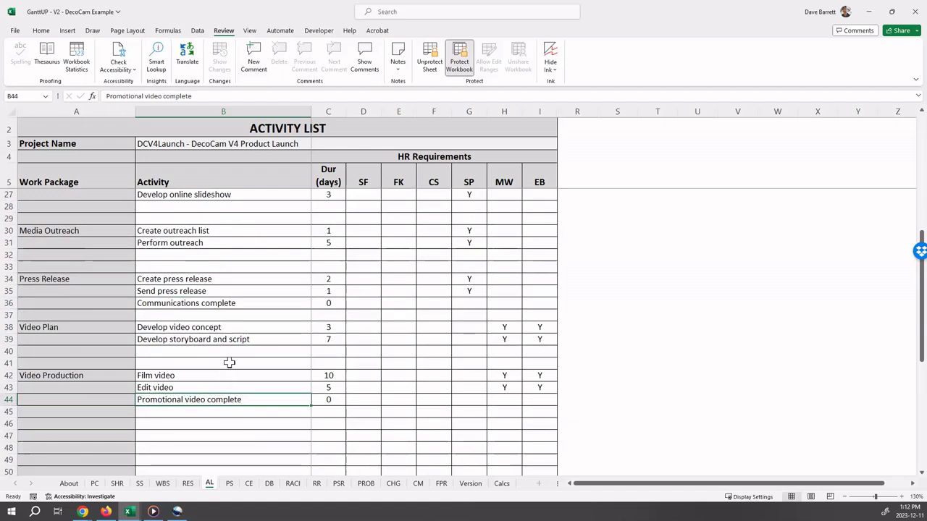
pyautogui.scroll(7, 228, 361)
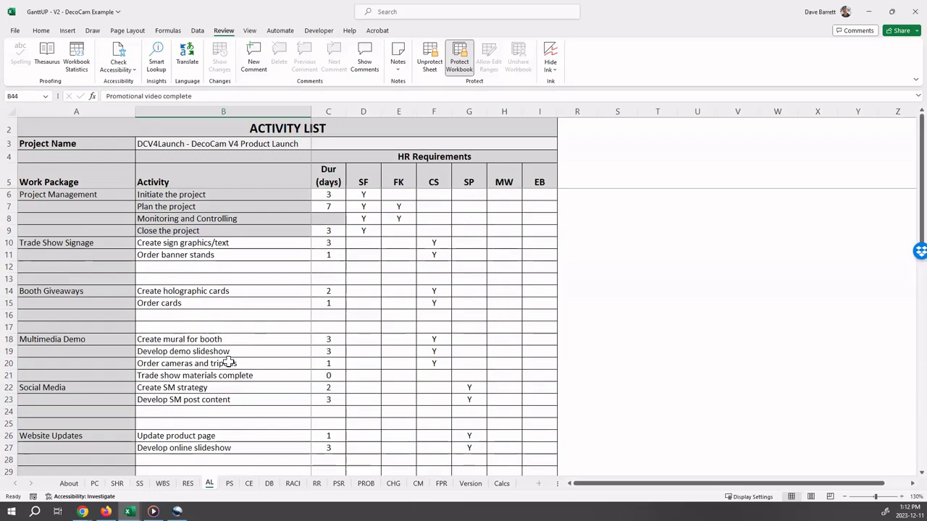